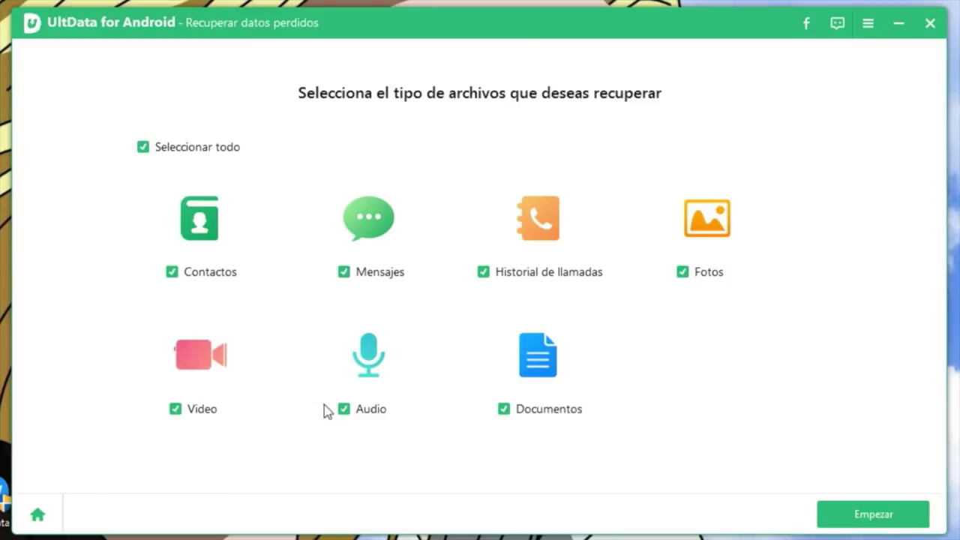
- Exclude Video and Audio from the file types to recover
{"action": "left_click", "coordinate": [192, 408]}
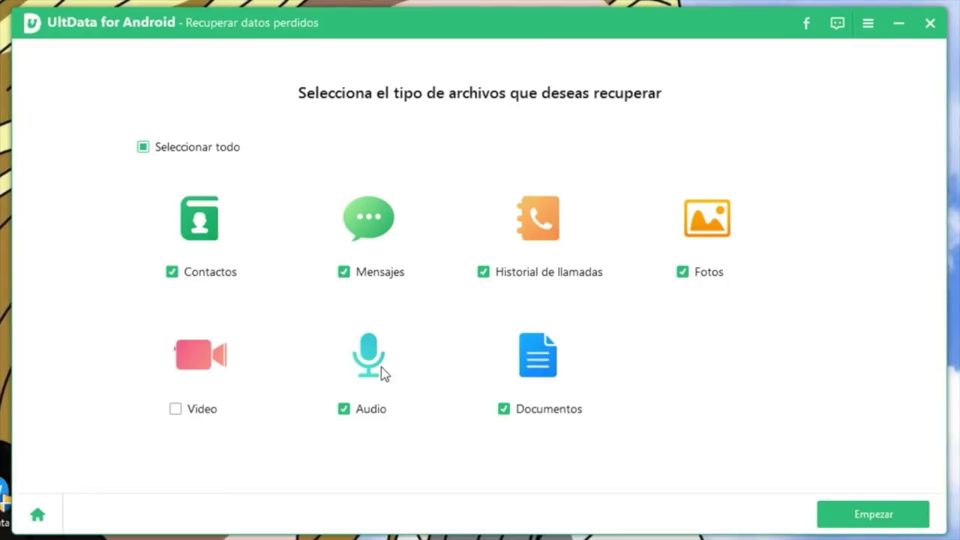
{"action": "left_click", "coordinate": [345, 412]}
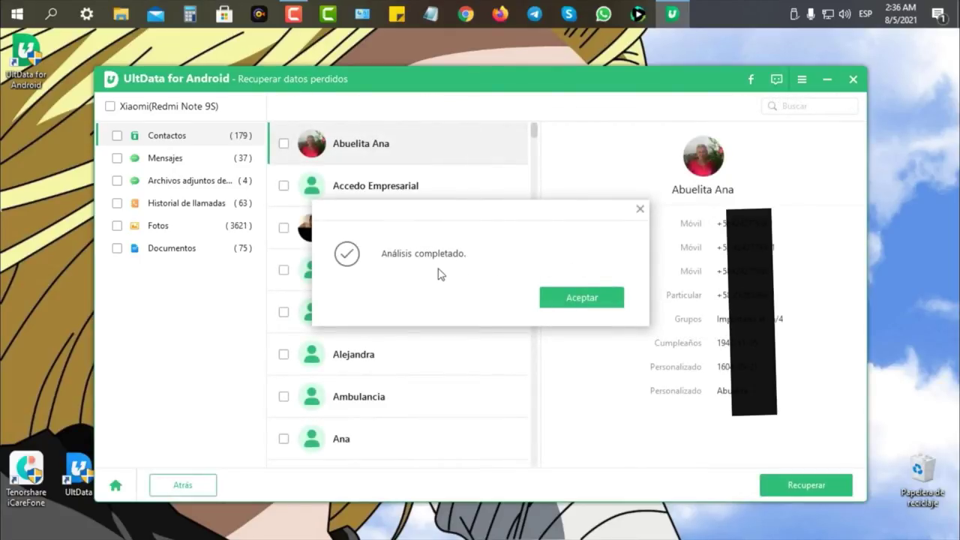
- Dismiss the scan completion notice and examine the phone's list of found contacts and their details
{"action": "left_click", "coordinate": [577, 298]}
{"action": "left_click", "coordinate": [414, 200]}
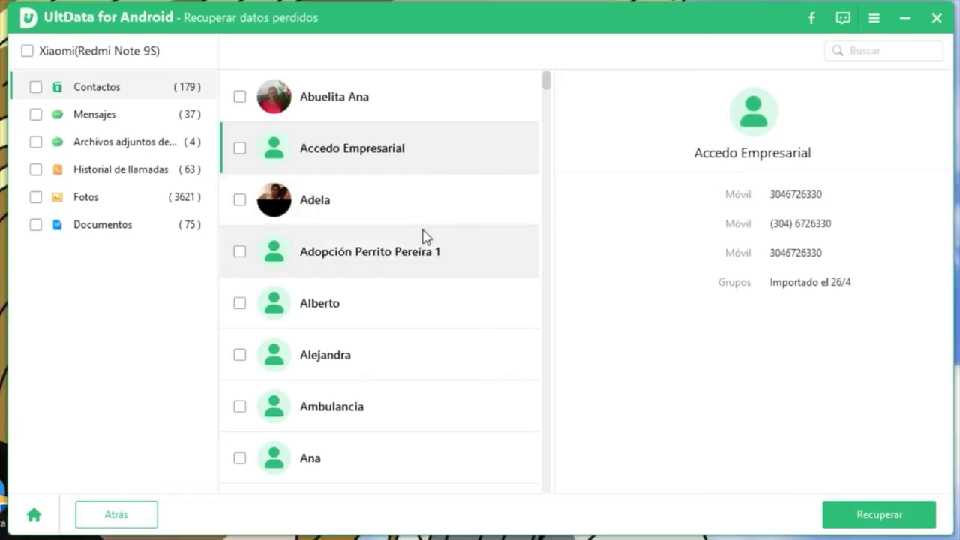
{"action": "scroll", "coordinate": [400, 307], "scroll_direction": "down", "scroll_amount": 1}
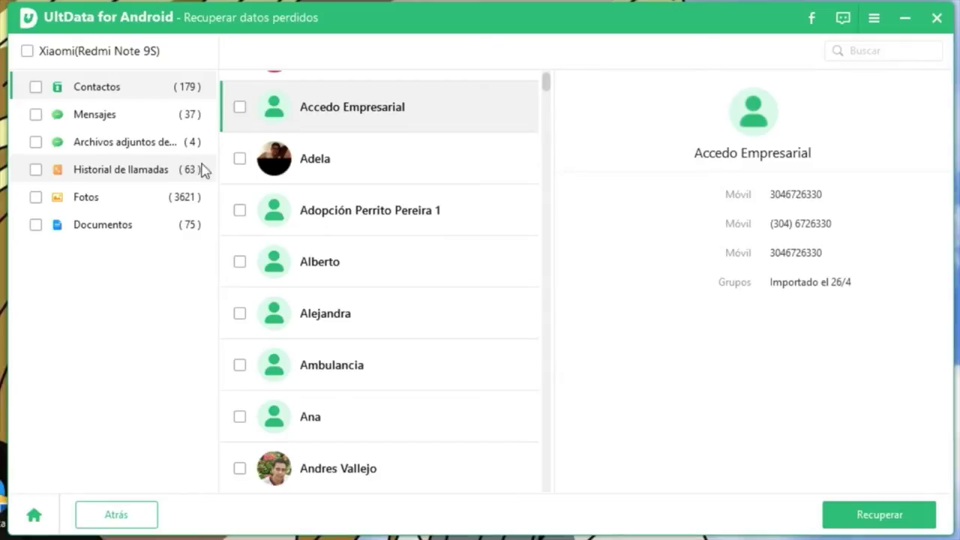
{"action": "scroll", "coordinate": [445, 211], "scroll_direction": "down", "scroll_amount": 1}
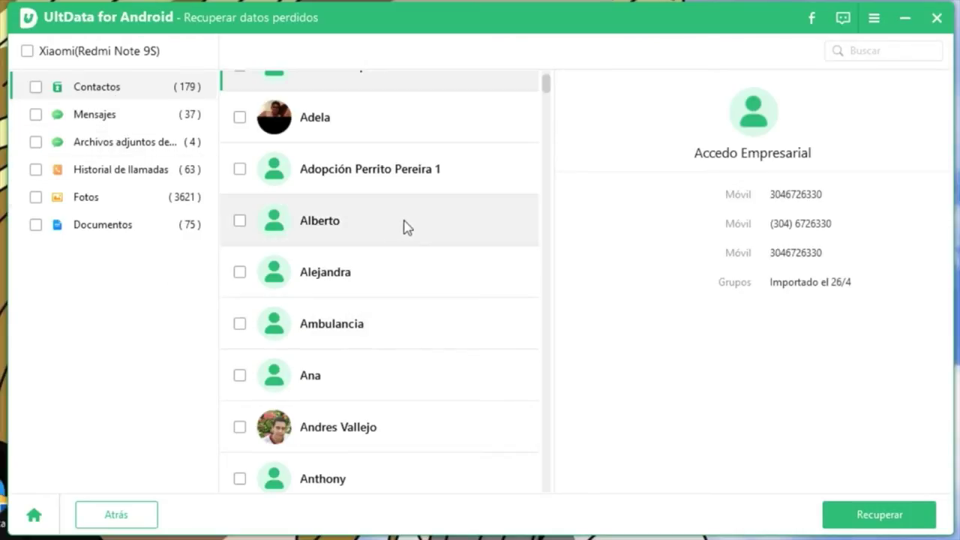
{"action": "scroll", "coordinate": [415, 255], "scroll_direction": "down", "scroll_amount": 3}
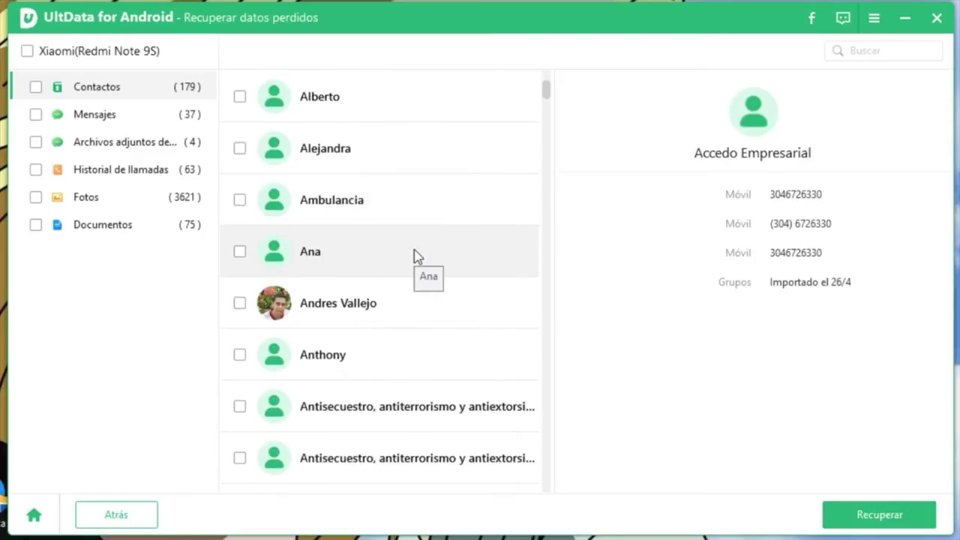
{"action": "scroll", "coordinate": [415, 256], "scroll_direction": "down", "scroll_amount": 2}
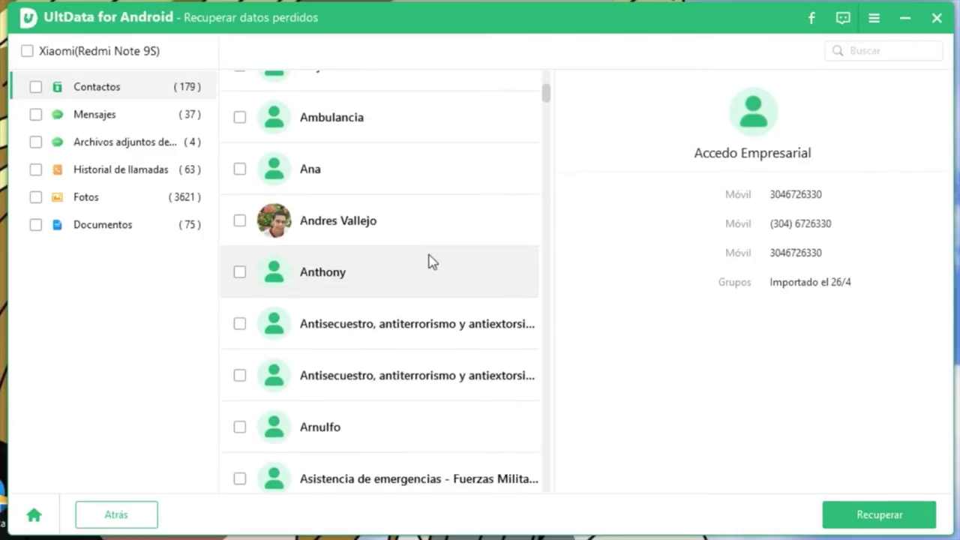
{"action": "scroll", "coordinate": [432, 260], "scroll_direction": "down", "scroll_amount": 2}
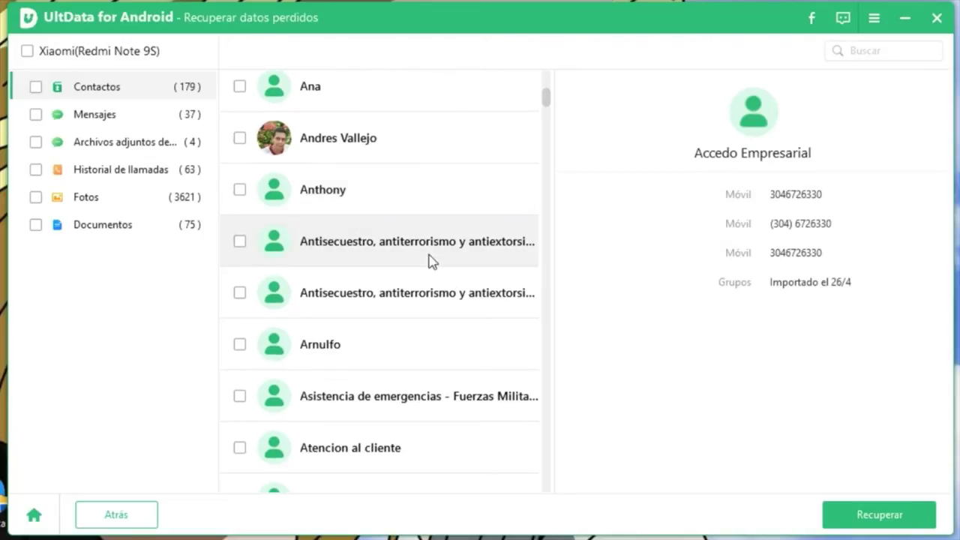
{"action": "scroll", "coordinate": [432, 260], "scroll_direction": "down", "scroll_amount": 2}
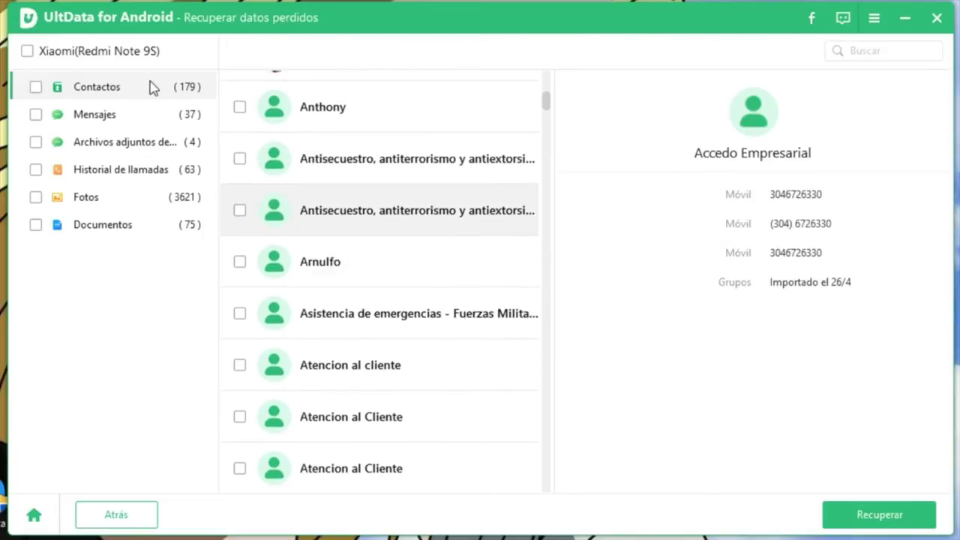
{"action": "scroll", "coordinate": [445, 315], "scroll_direction": "down", "scroll_amount": 5}
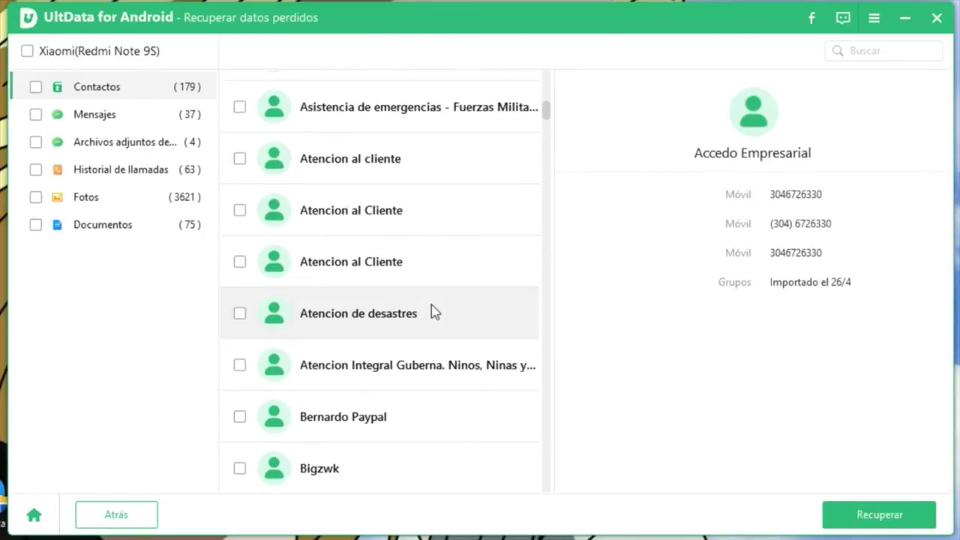
{"action": "scroll", "coordinate": [446, 306], "scroll_direction": "down", "scroll_amount": 3}
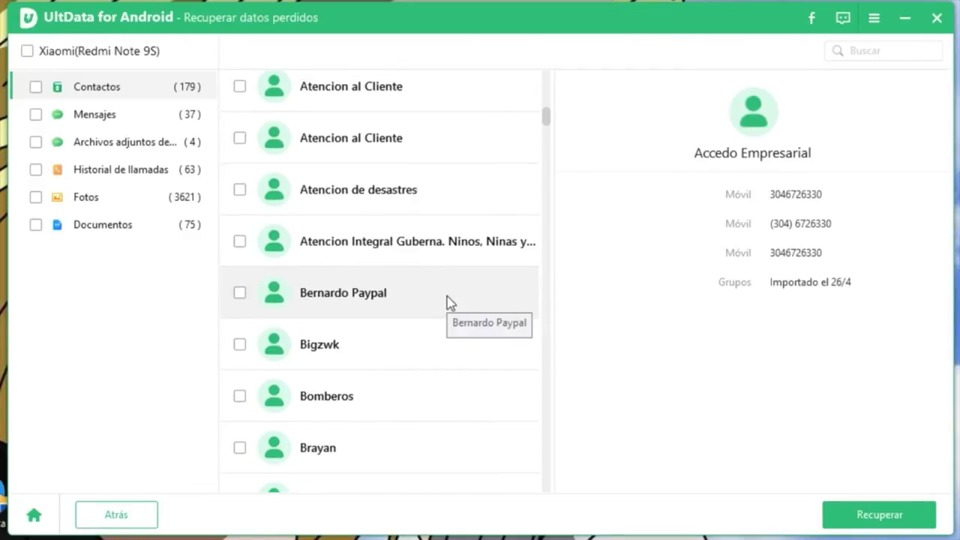
{"action": "scroll", "coordinate": [448, 304], "scroll_direction": "down", "scroll_amount": 1}
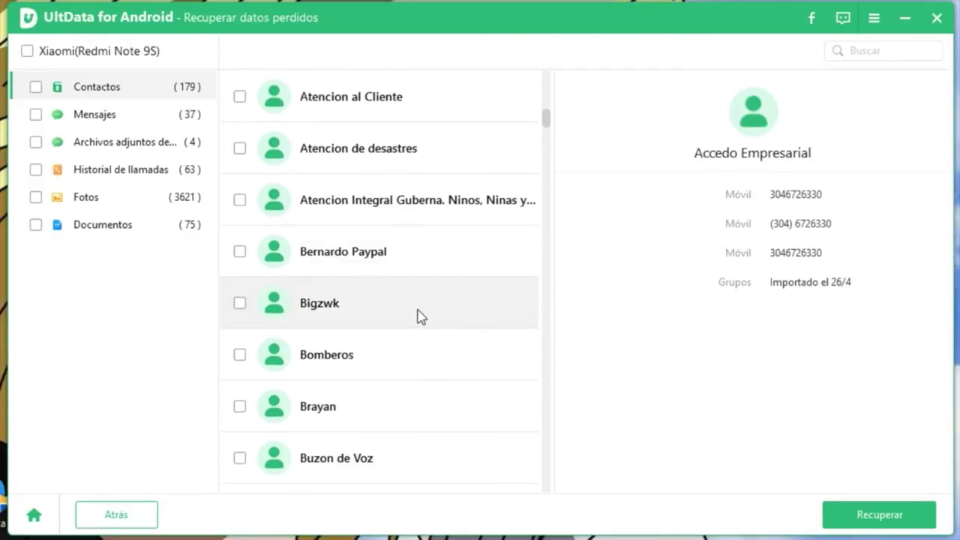
{"action": "scroll", "coordinate": [419, 317], "scroll_direction": "down", "scroll_amount": 2}
{"action": "scroll", "coordinate": [441, 306], "scroll_direction": "down", "scroll_amount": 4}
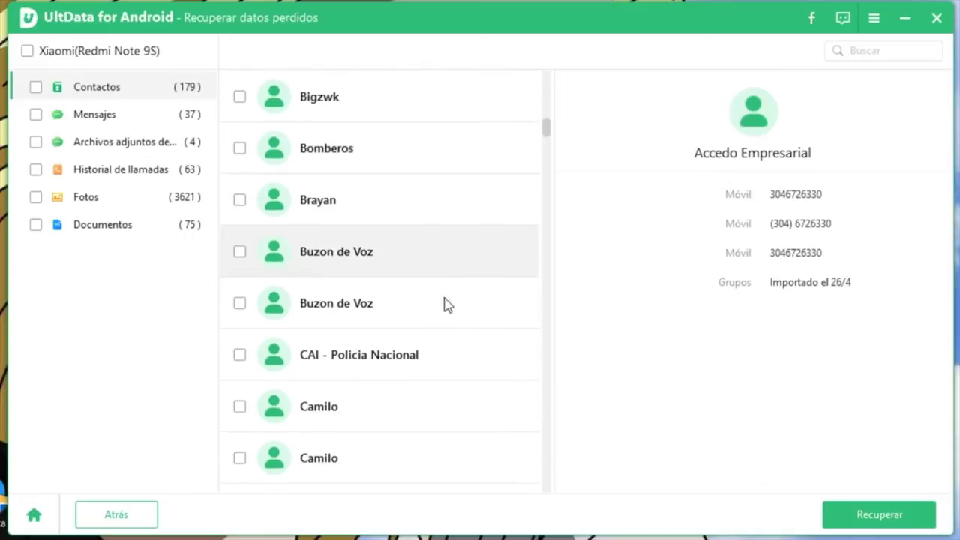
{"action": "scroll", "coordinate": [444, 304], "scroll_direction": "down", "scroll_amount": 3}
{"action": "scroll", "coordinate": [444, 304], "scroll_direction": "down", "scroll_amount": 2}
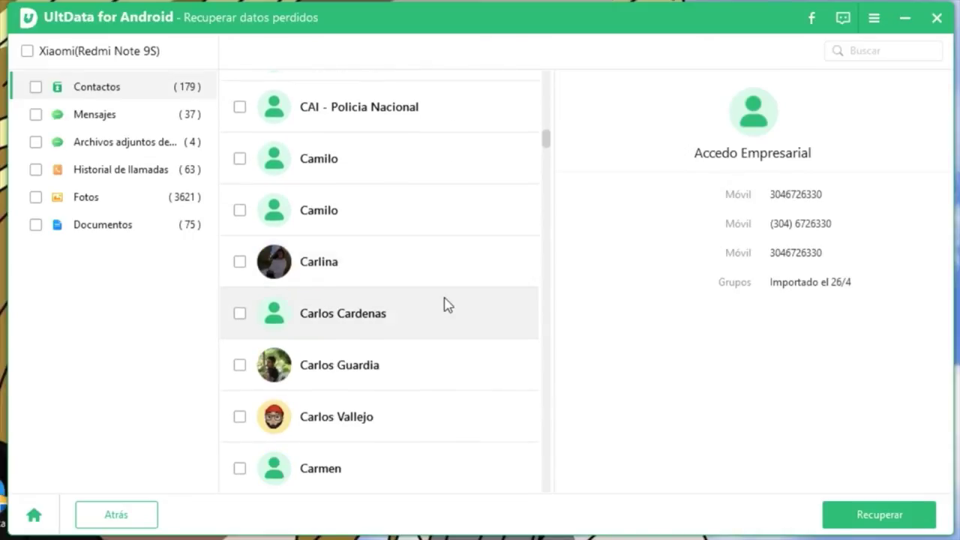
{"action": "scroll", "coordinate": [445, 304], "scroll_direction": "down", "scroll_amount": 3}
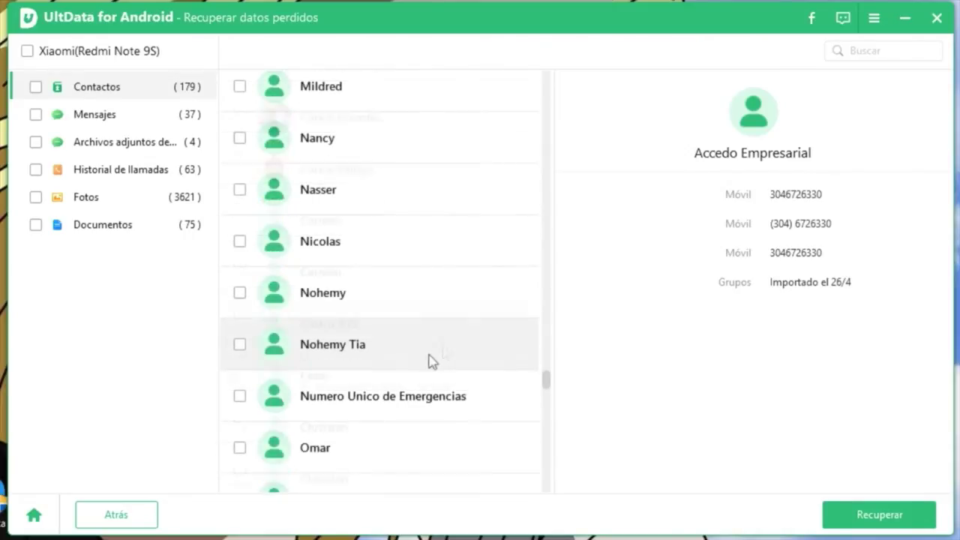
- Mark the personal contact directly after Nancy and the Policia Nal. contact for recovery
{"action": "left_click", "coordinate": [328, 194]}
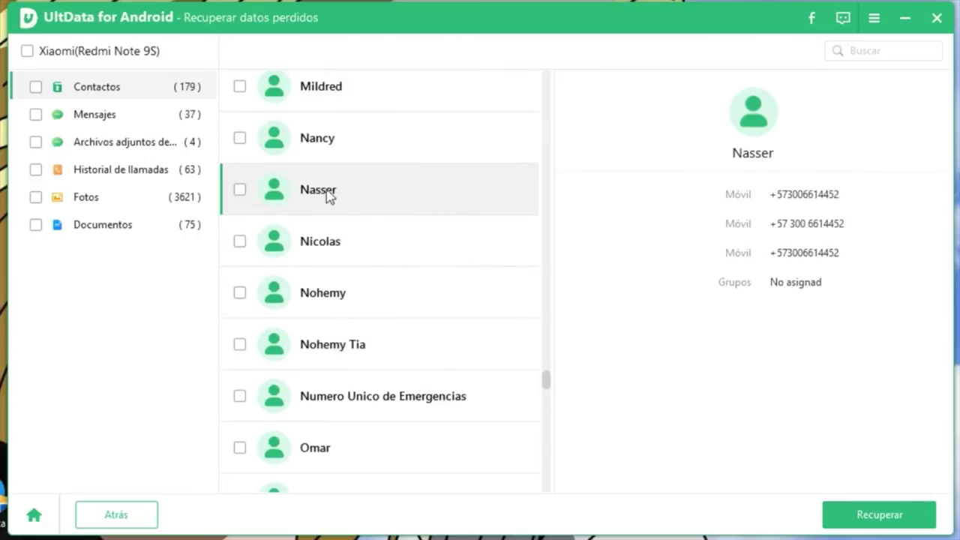
{"action": "left_click", "coordinate": [240, 190]}
{"action": "scroll", "coordinate": [418, 312], "scroll_direction": "down", "scroll_amount": 3}
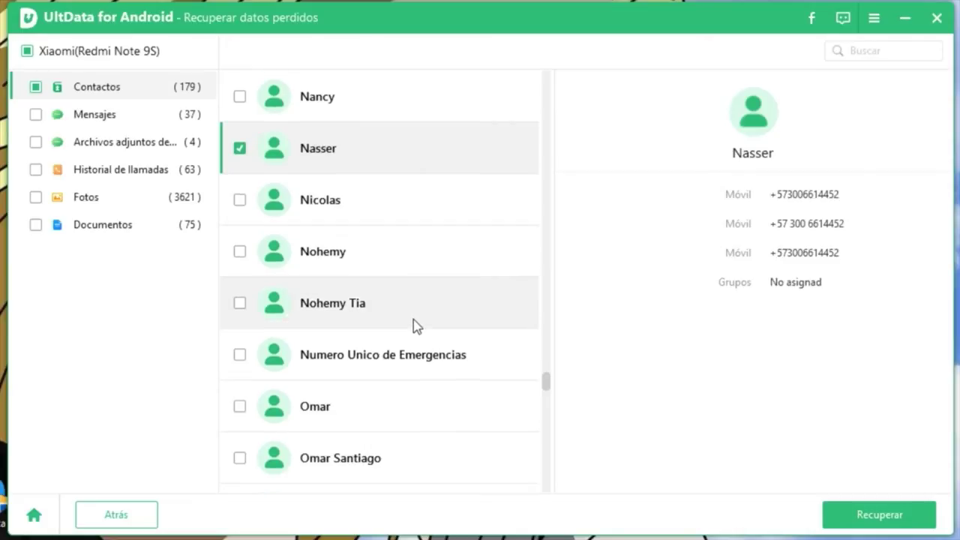
{"action": "scroll", "coordinate": [398, 323], "scroll_direction": "down", "scroll_amount": 2}
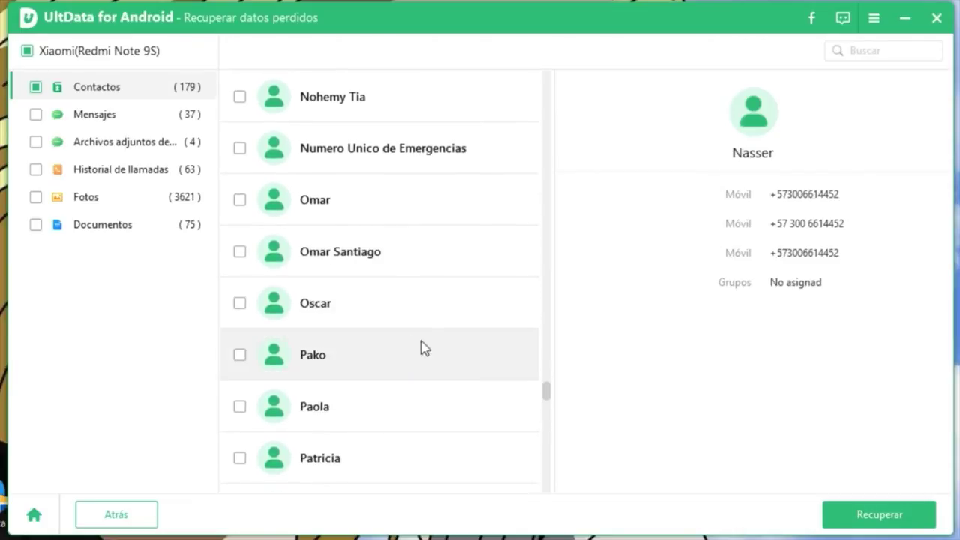
{"action": "scroll", "coordinate": [398, 360], "scroll_direction": "down", "scroll_amount": 3}
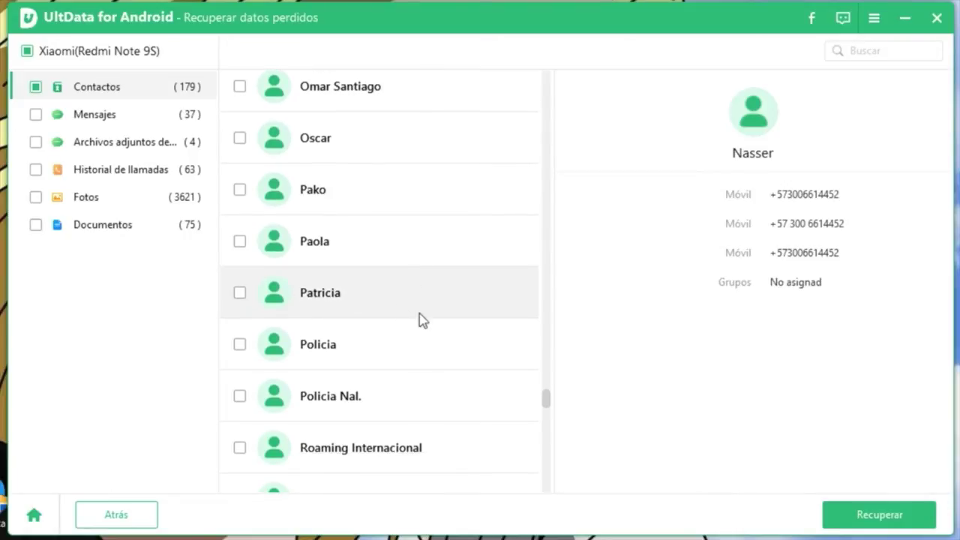
{"action": "left_click", "coordinate": [240, 397]}
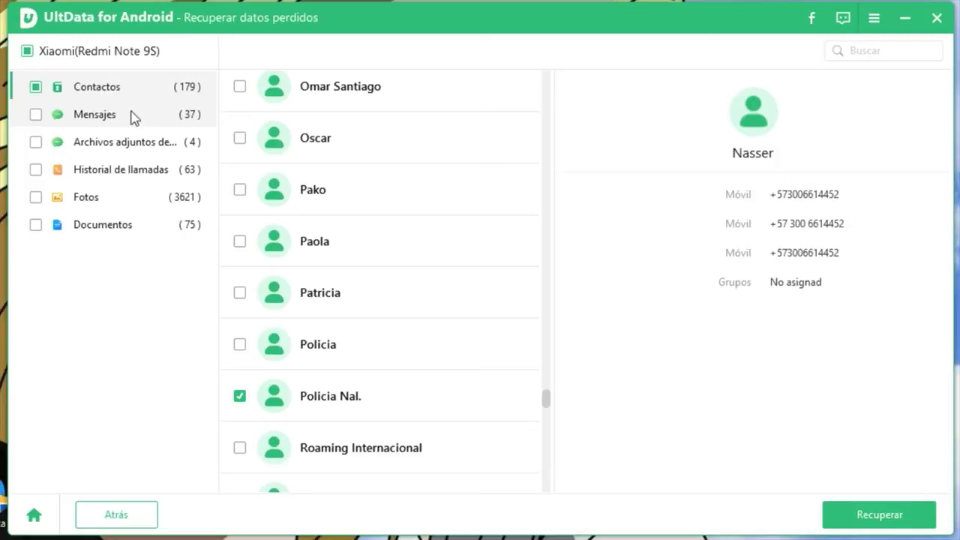
{"action": "left_click", "coordinate": [92, 119]}
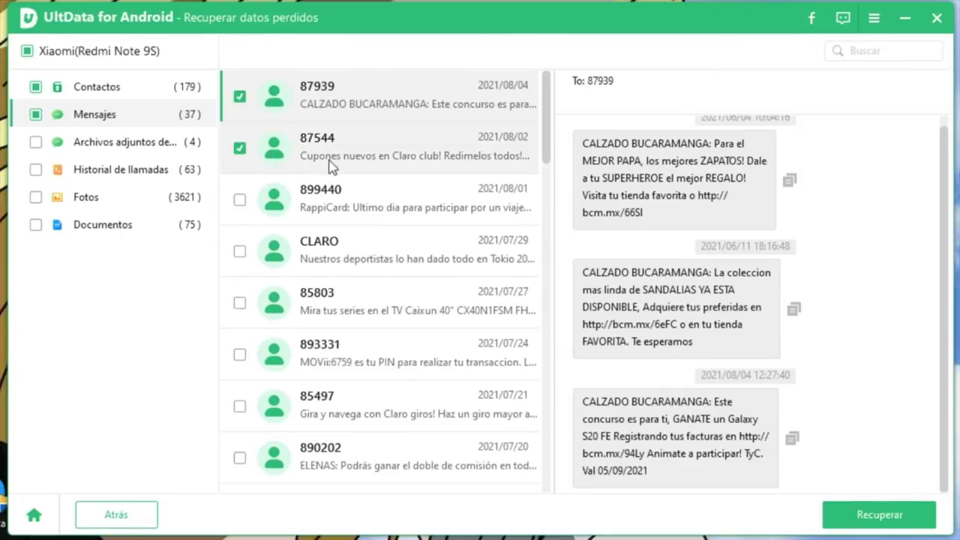
{"action": "left_click", "coordinate": [161, 150]}
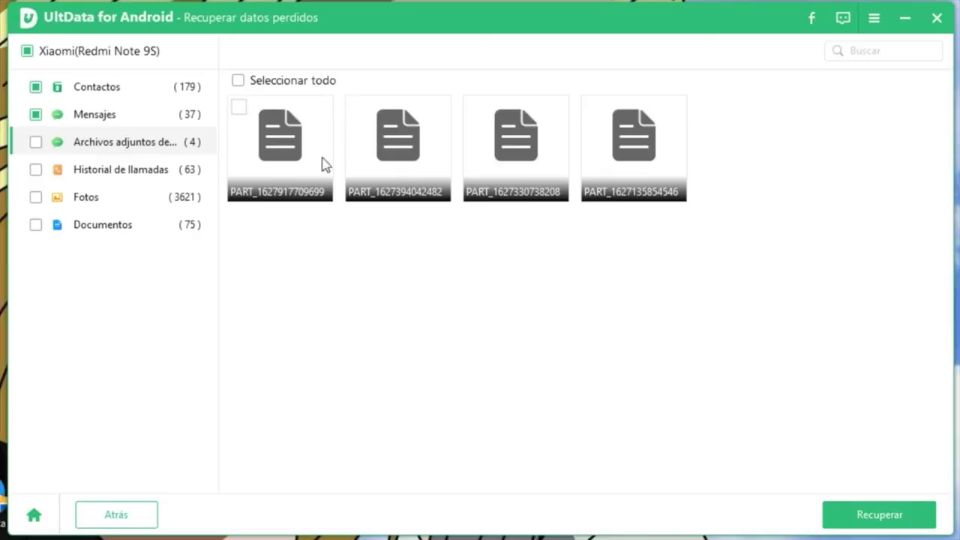
{"action": "left_click", "coordinate": [357, 107]}
- Mark the Giros y Finanzas, Western Union call record and two dog photos in the second row for recovery
{"action": "left_click", "coordinate": [89, 174]}
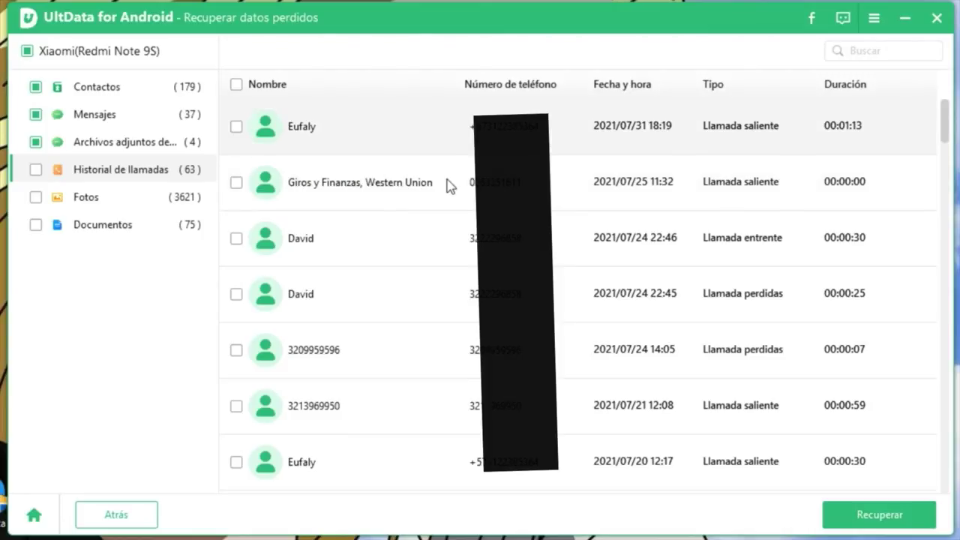
{"action": "left_click", "coordinate": [237, 183]}
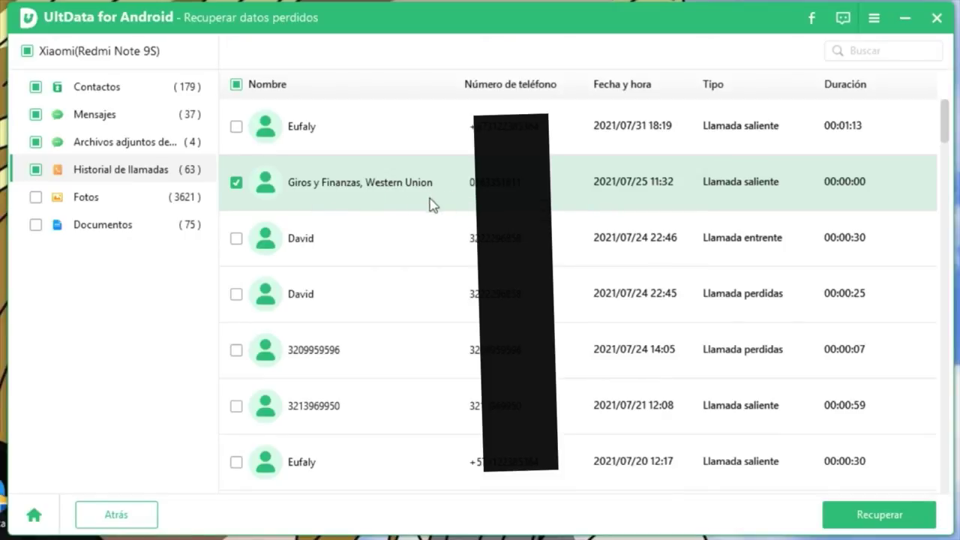
{"action": "left_click", "coordinate": [144, 197]}
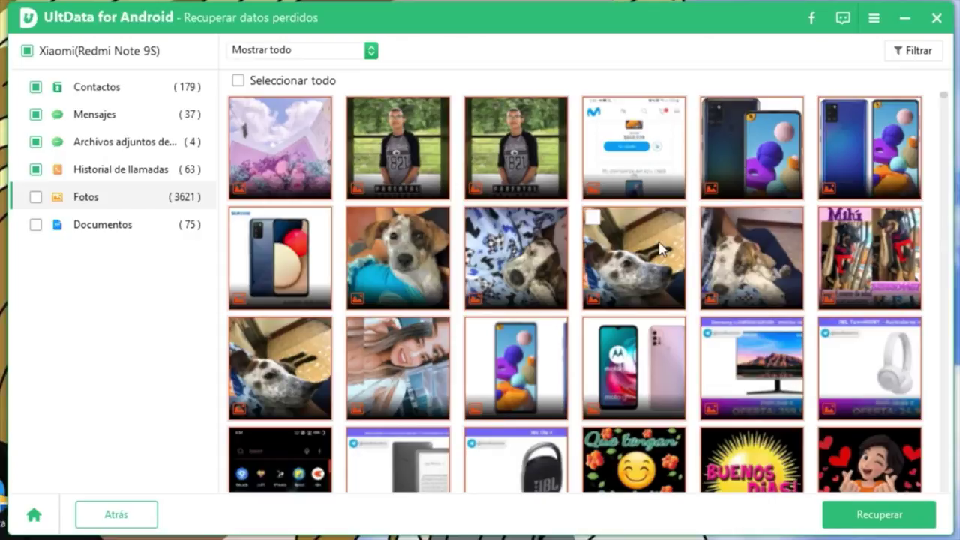
{"action": "left_click", "coordinate": [355, 219]}
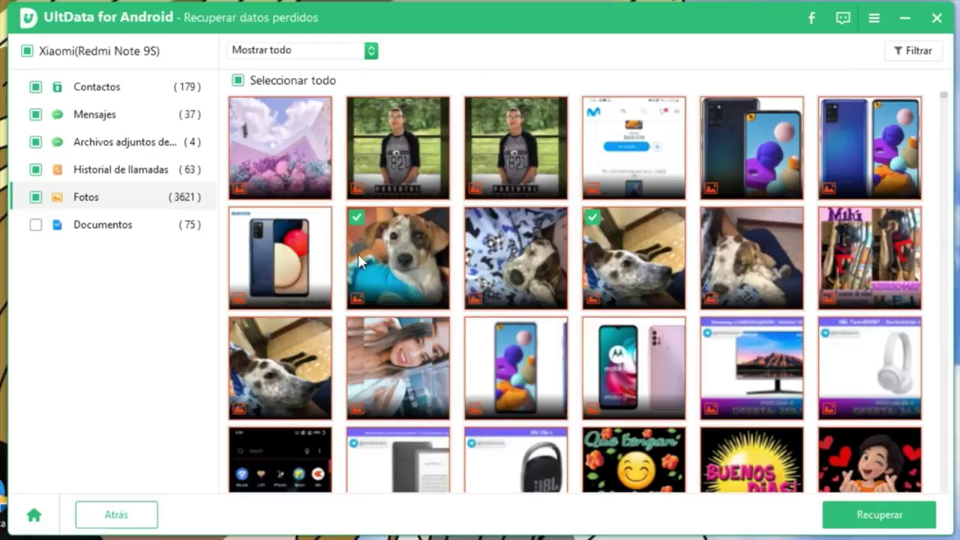
- Mark the documents Pokémon_UNITE_base.apk and game_database.xml for recovery
{"action": "left_click", "coordinate": [155, 225]}
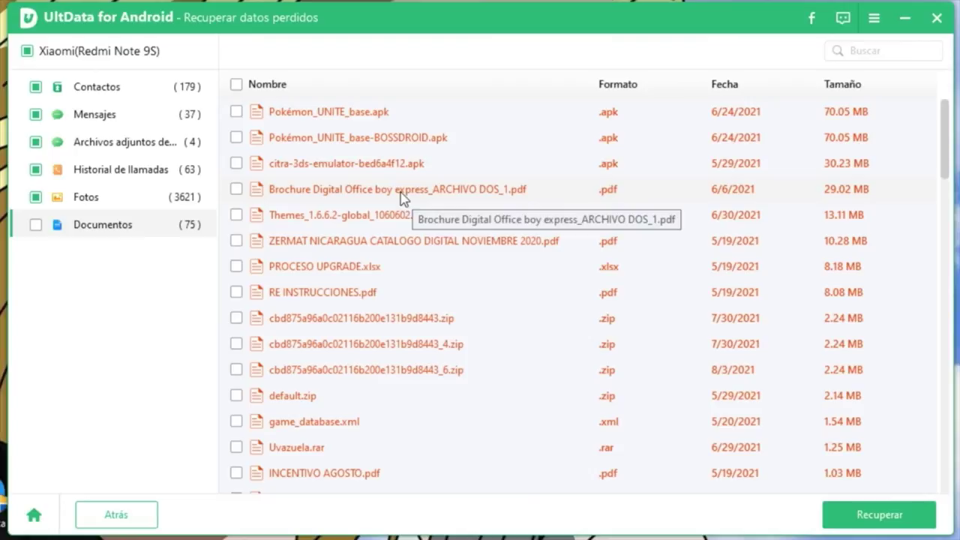
{"action": "left_click", "coordinate": [237, 111]}
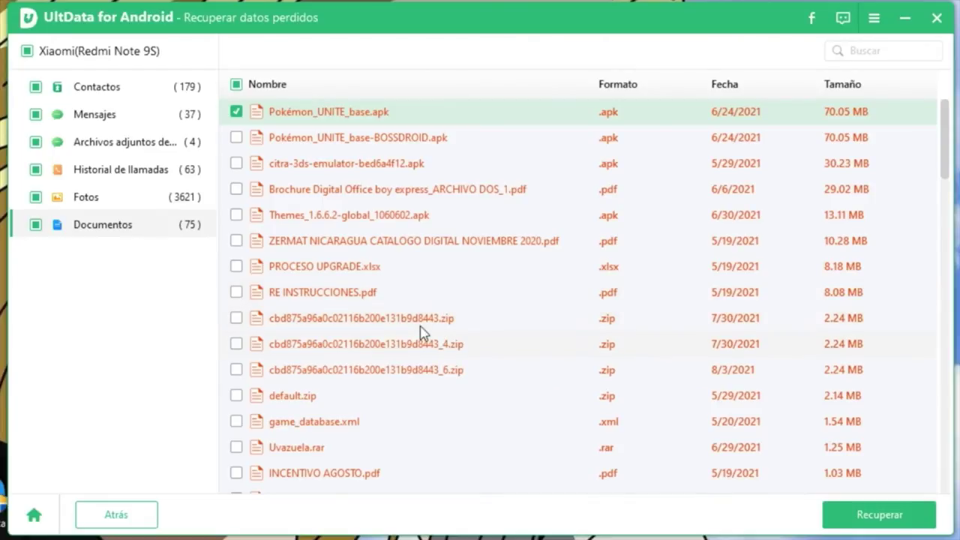
{"action": "left_click", "coordinate": [236, 421]}
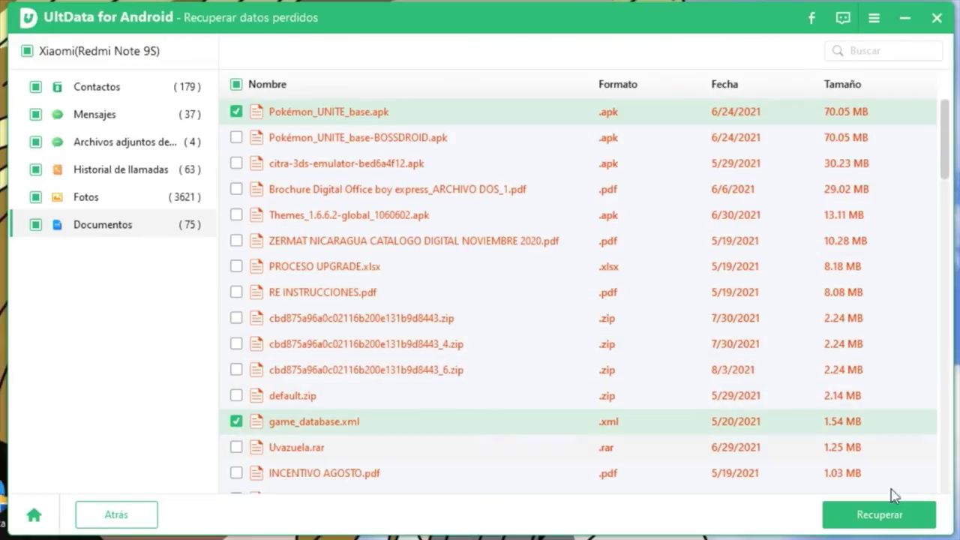
- Recover all the marked items to the Escritorio folder and dismiss the completion notice
{"action": "left_click", "coordinate": [892, 515]}
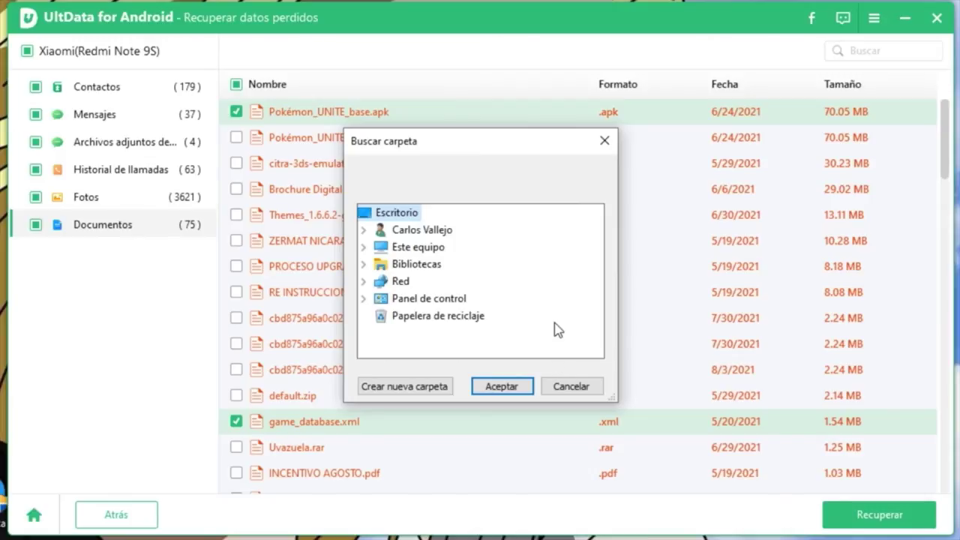
{"action": "left_click", "coordinate": [514, 387]}
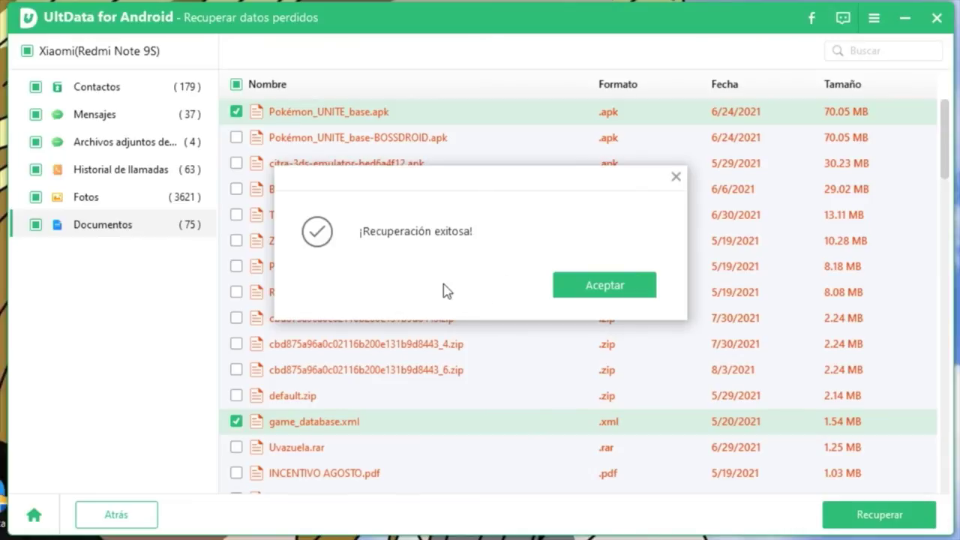
{"action": "left_click", "coordinate": [607, 289]}
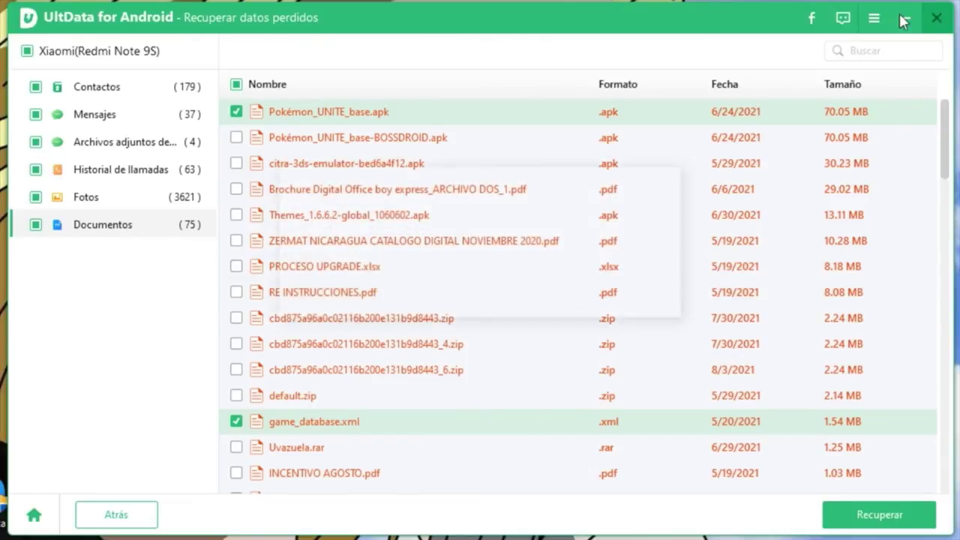
- Close the recovery program and refresh the Windows desktop
{"action": "left_click", "coordinate": [936, 18]}
{"action": "left_click", "coordinate": [507, 289]}
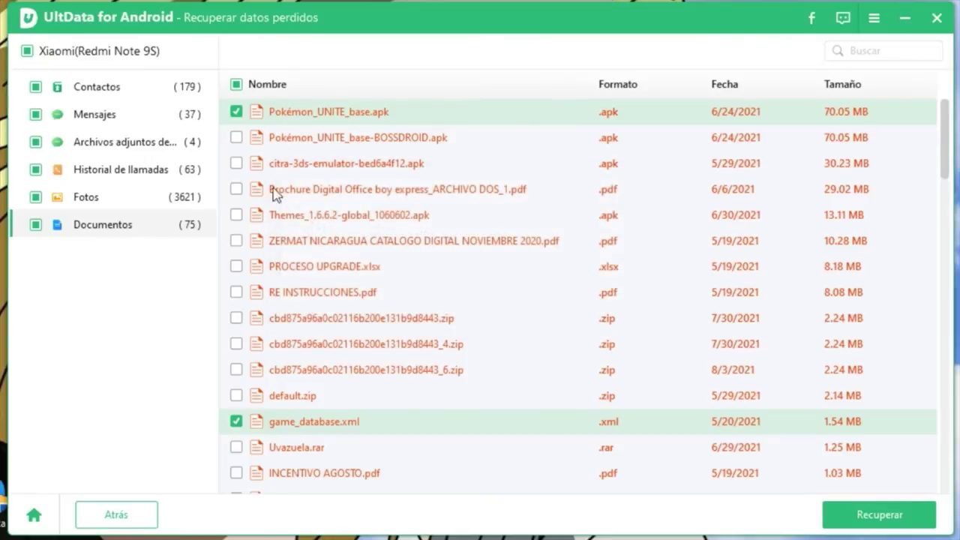
{"action": "right_click", "coordinate": [117, 159]}
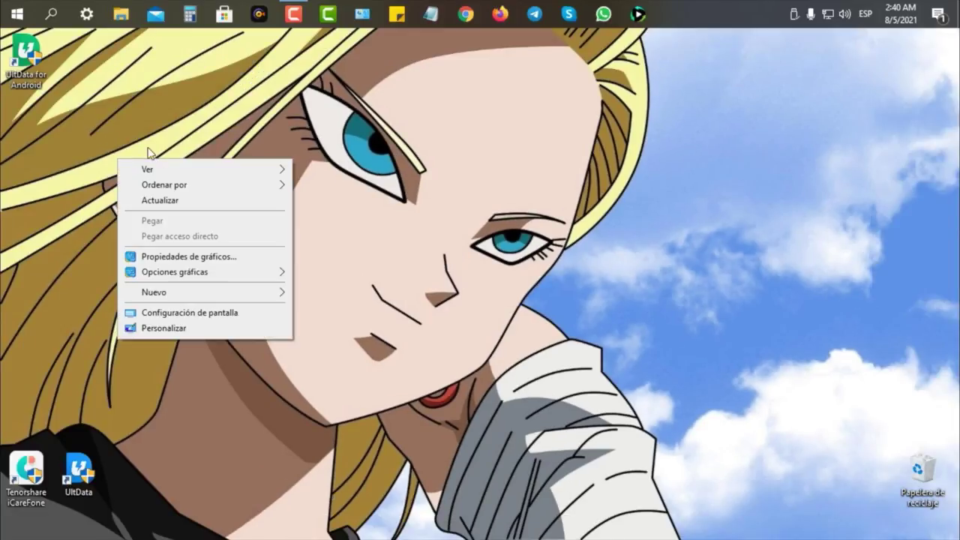
{"action": "left_click", "coordinate": [264, 203]}
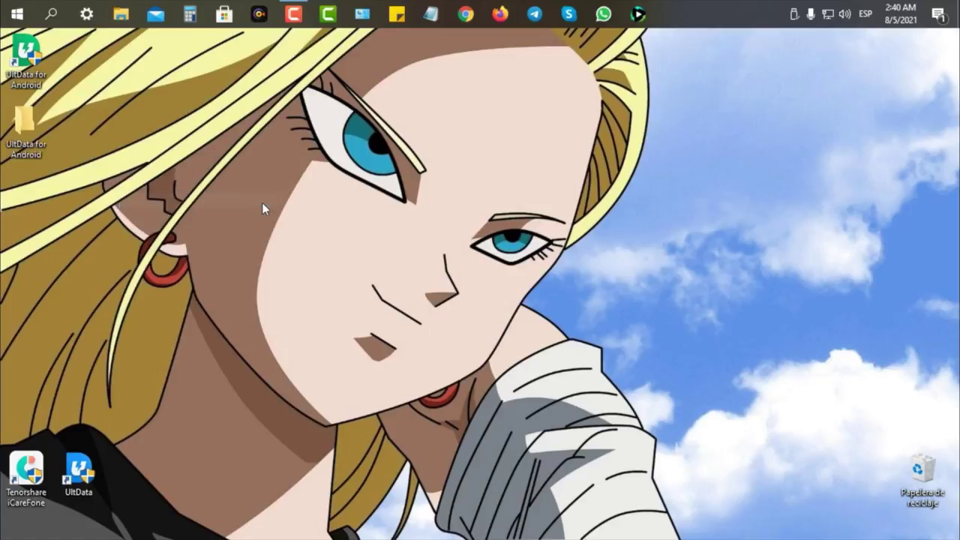
{"action": "left_click_drag", "start_coordinate": [131, 116], "coordinate": [4, 253]}
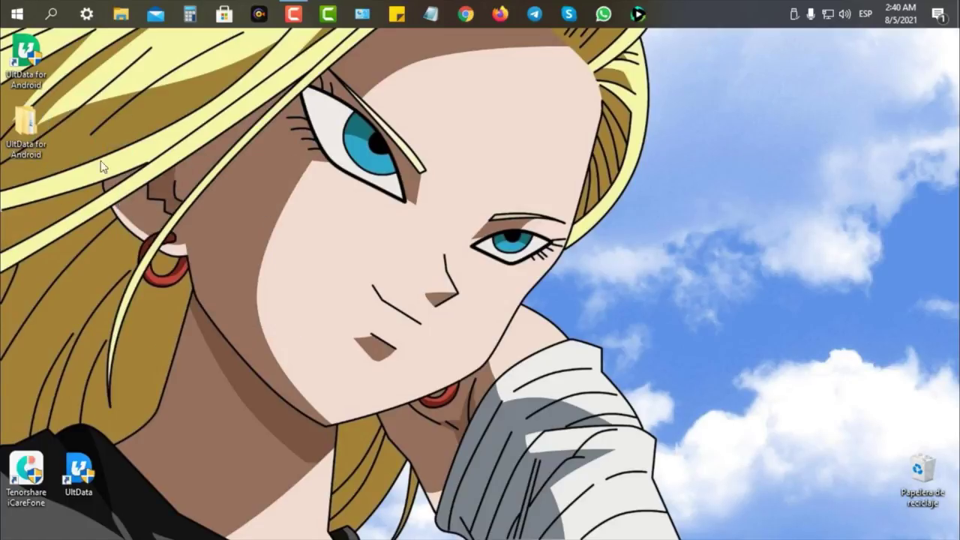
{"action": "double_click", "coordinate": [12, 142]}
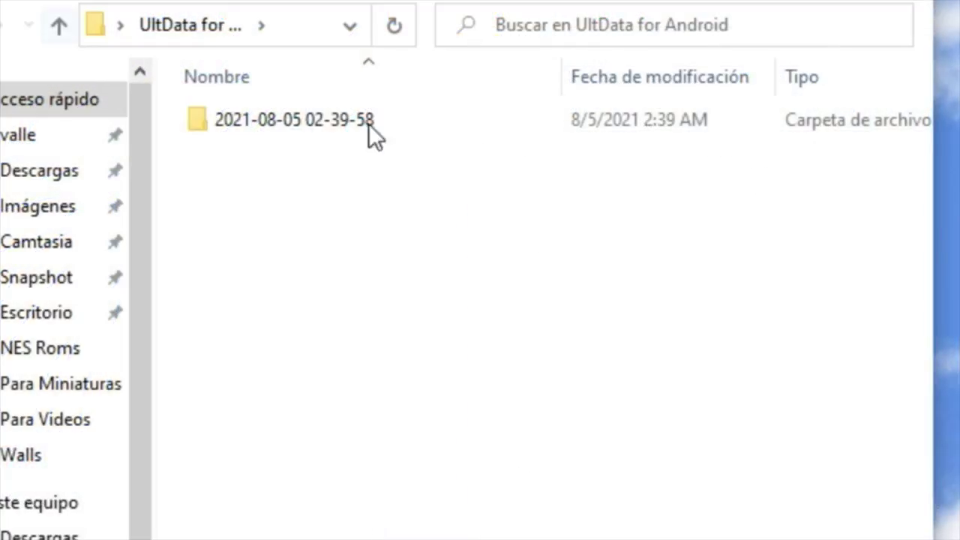
{"action": "double_click", "coordinate": [375, 126]}
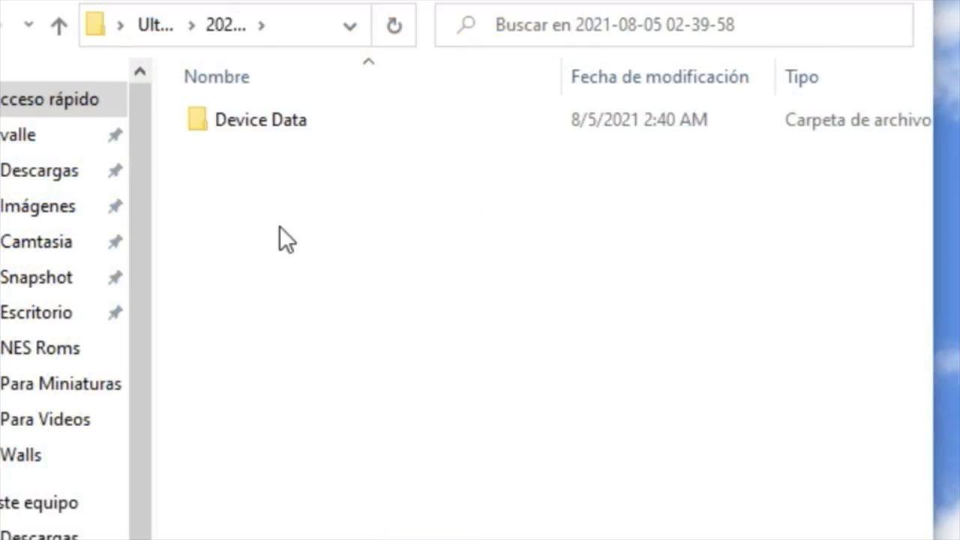
{"action": "double_click", "coordinate": [269, 127]}
{"action": "left_click", "coordinate": [327, 126]}
{"action": "left_click", "coordinate": [300, 281]}
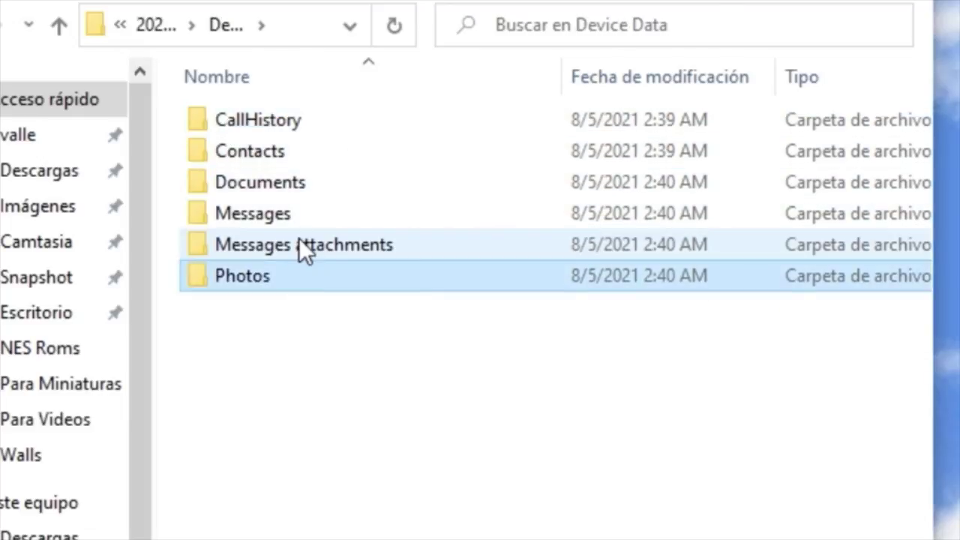
{"action": "left_click", "coordinate": [301, 246]}
{"action": "left_click", "coordinate": [300, 216]}
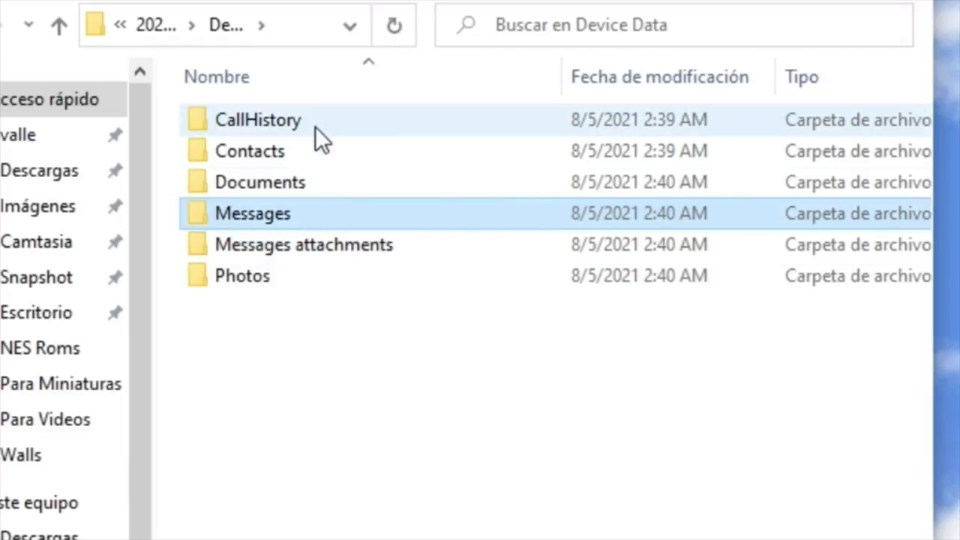
- Check the recovered CSV files in the CallHistory and Contacts folders, and return to Device Data
{"action": "double_click", "coordinate": [313, 126]}
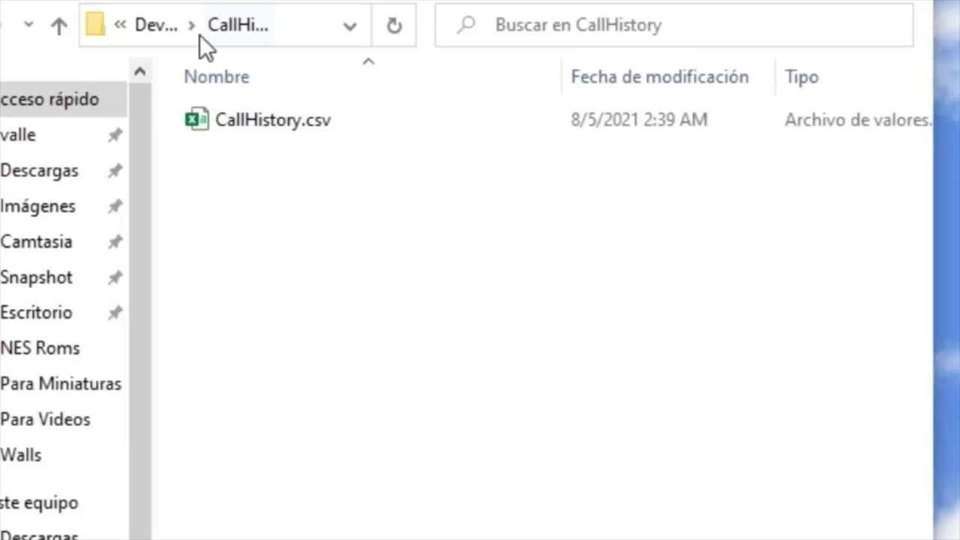
{"action": "left_click", "coordinate": [158, 33]}
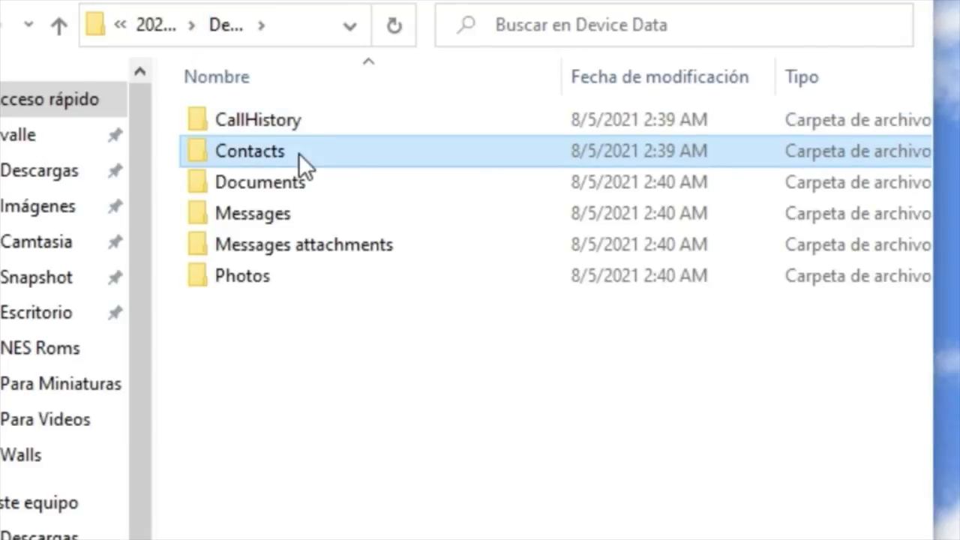
{"action": "double_click", "coordinate": [298, 153]}
{"action": "double_click", "coordinate": [281, 125]}
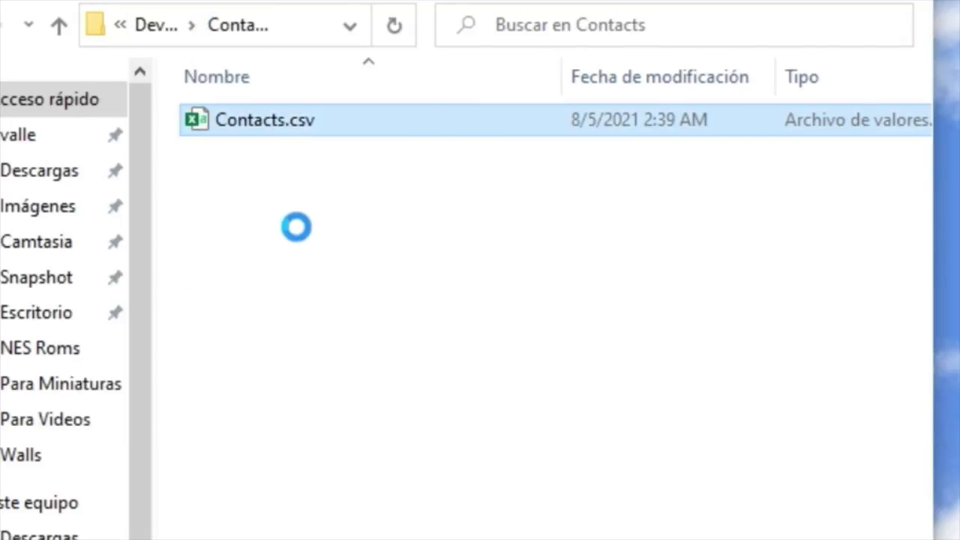
{"action": "key", "text": "alt+Left"}
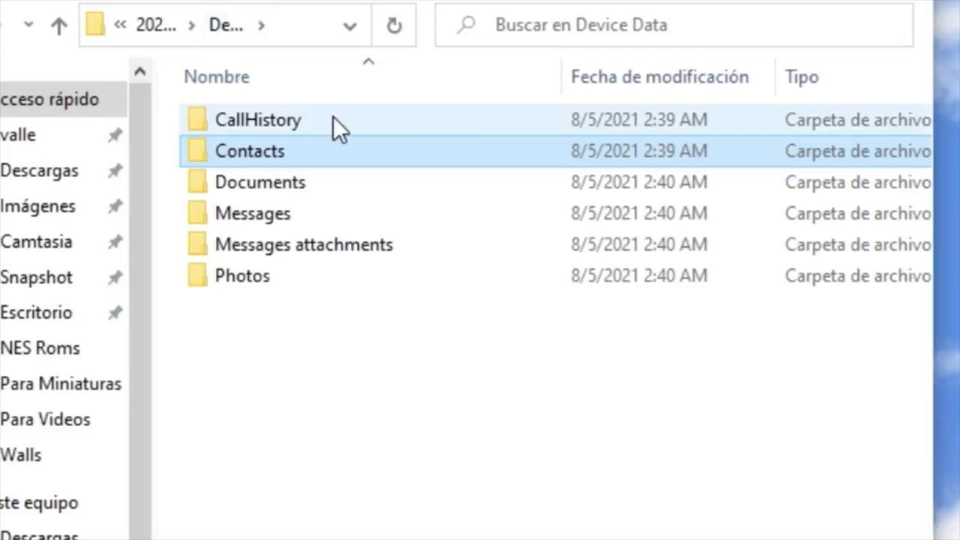
- Check Pokémon_UNITE_base.apk and game_database.xml in the Documents folder, and return to Device Data
{"action": "double_click", "coordinate": [287, 192]}
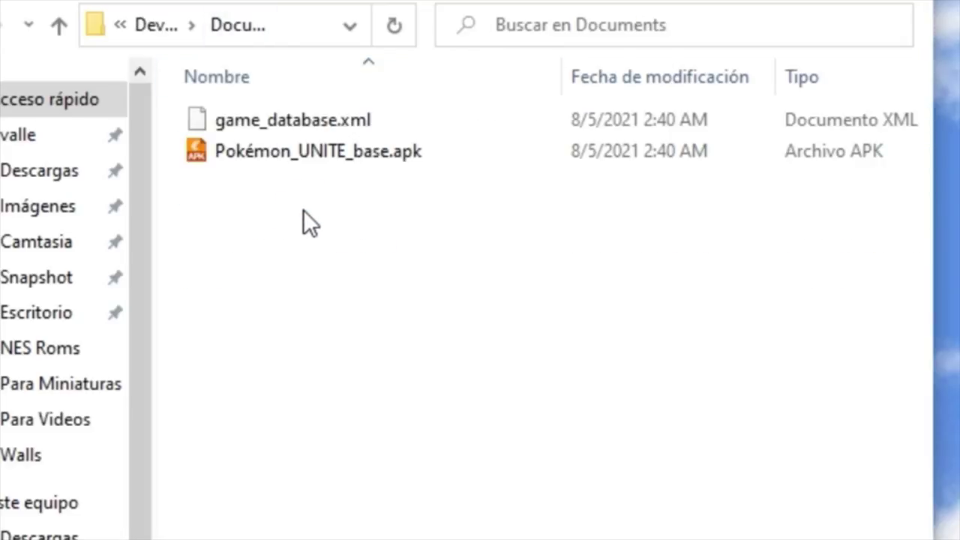
{"action": "left_click_drag", "start_coordinate": [300, 205], "coordinate": [247, 161]}
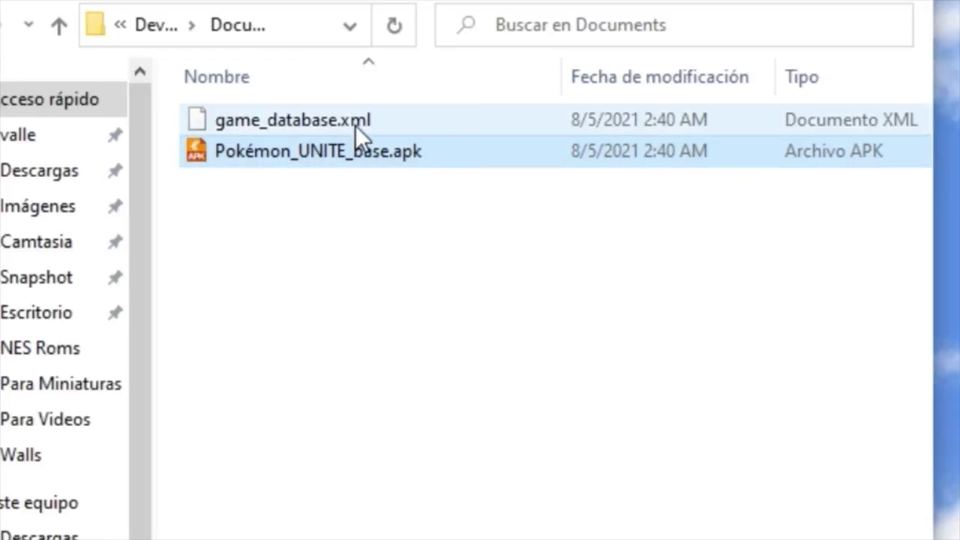
{"action": "mouse_move", "coordinate": [339, 147]}
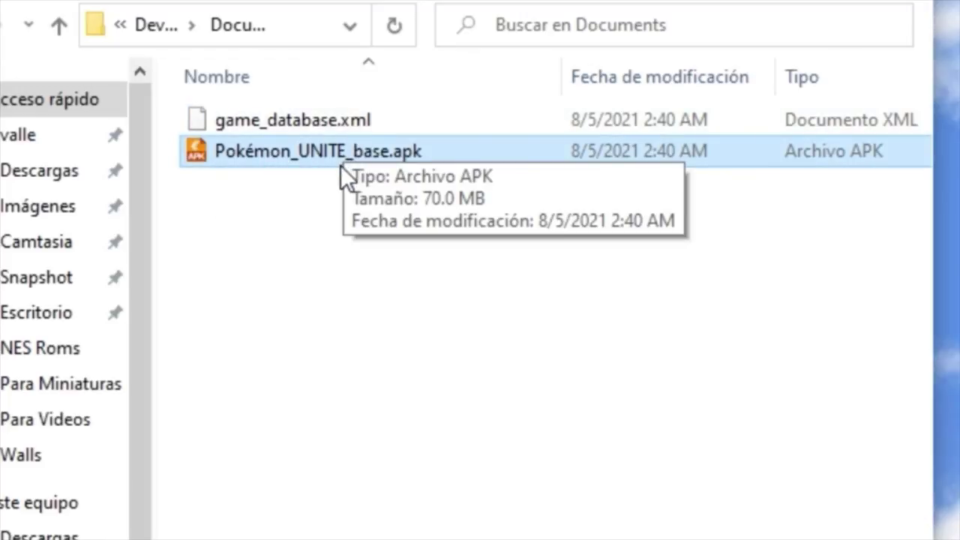
{"action": "left_click", "coordinate": [383, 122]}
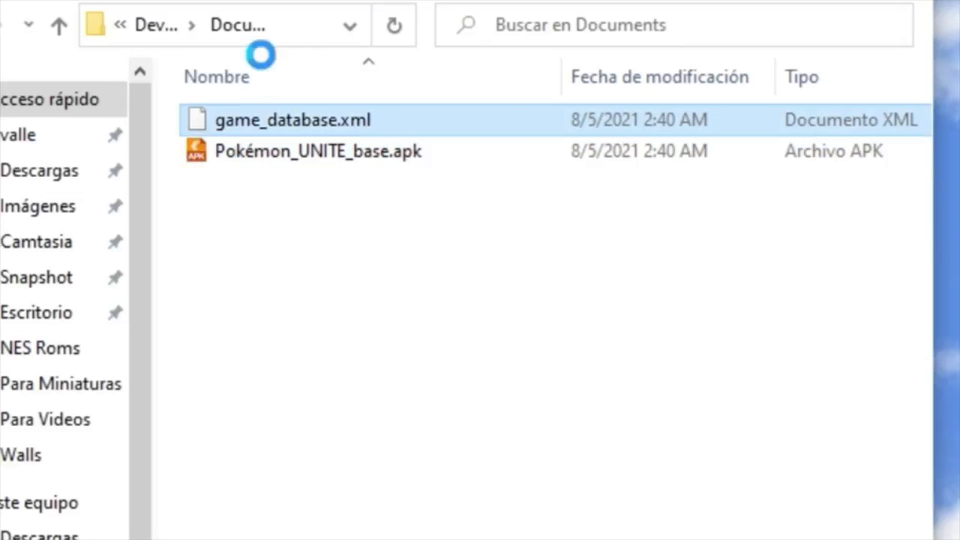
{"action": "left_click", "coordinate": [165, 27]}
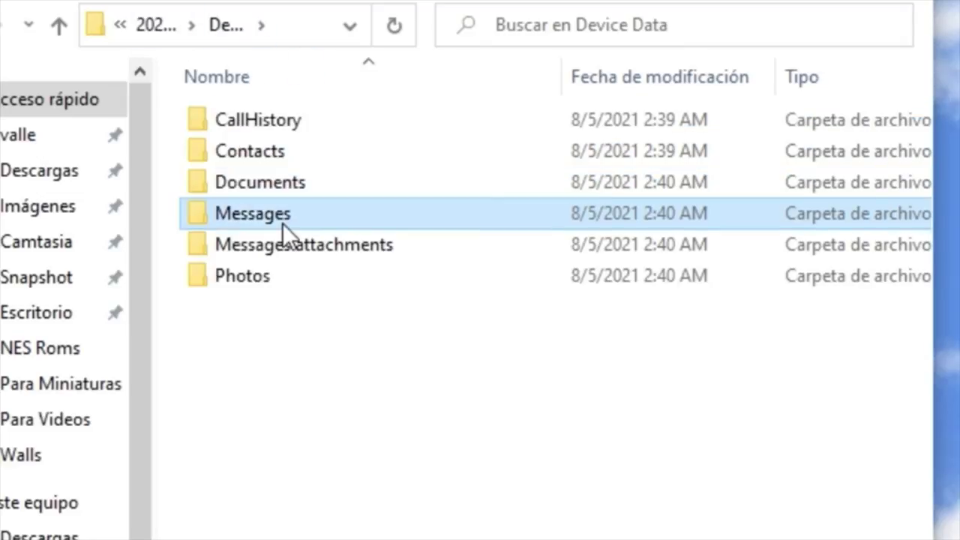
- Check the recovered HTML files in the Messages folder and return to Device Data
{"action": "double_click", "coordinate": [282, 217]}
{"action": "left_click_drag", "start_coordinate": [263, 215], "coordinate": [342, 125]}
{"action": "left_click", "coordinate": [263, 204]}
{"action": "left_click", "coordinate": [255, 151]}
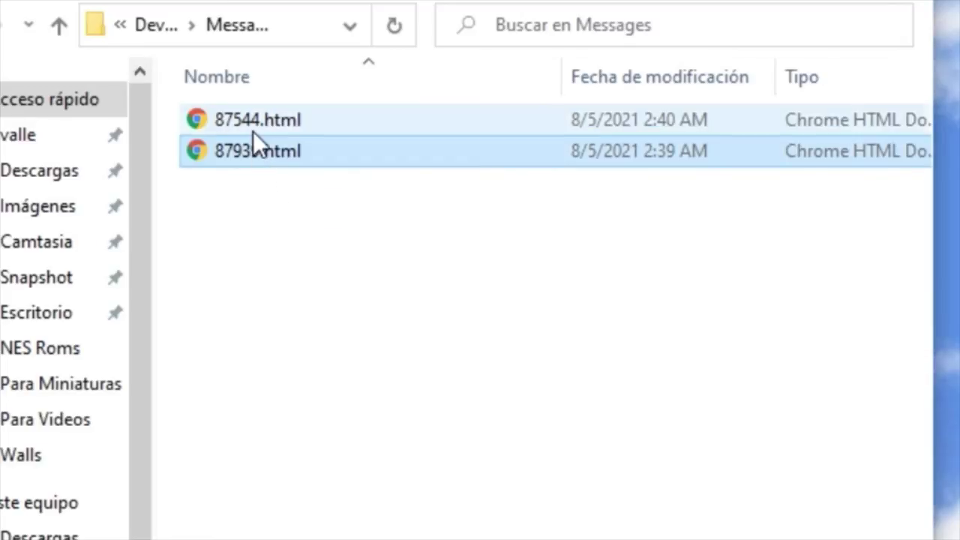
{"action": "left_click", "coordinate": [253, 127]}
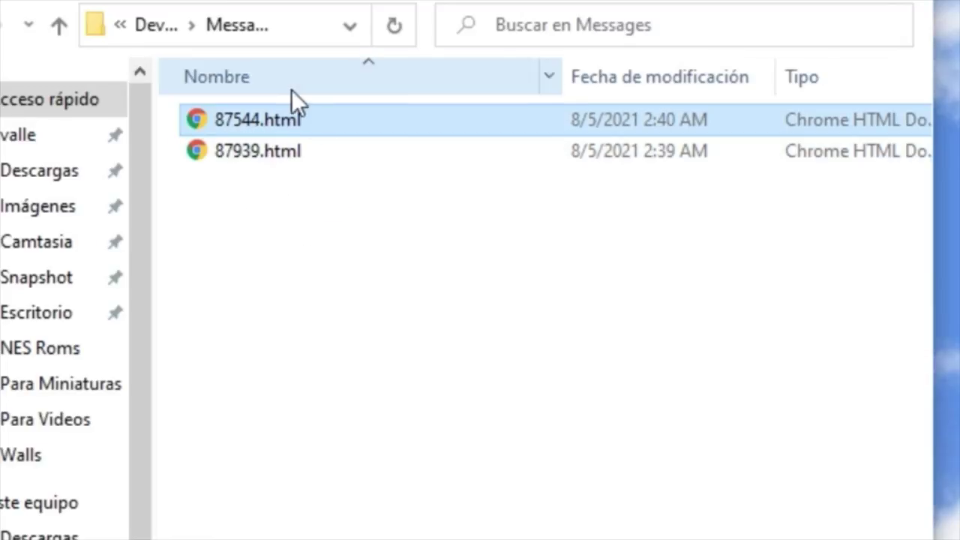
{"action": "left_click", "coordinate": [158, 24]}
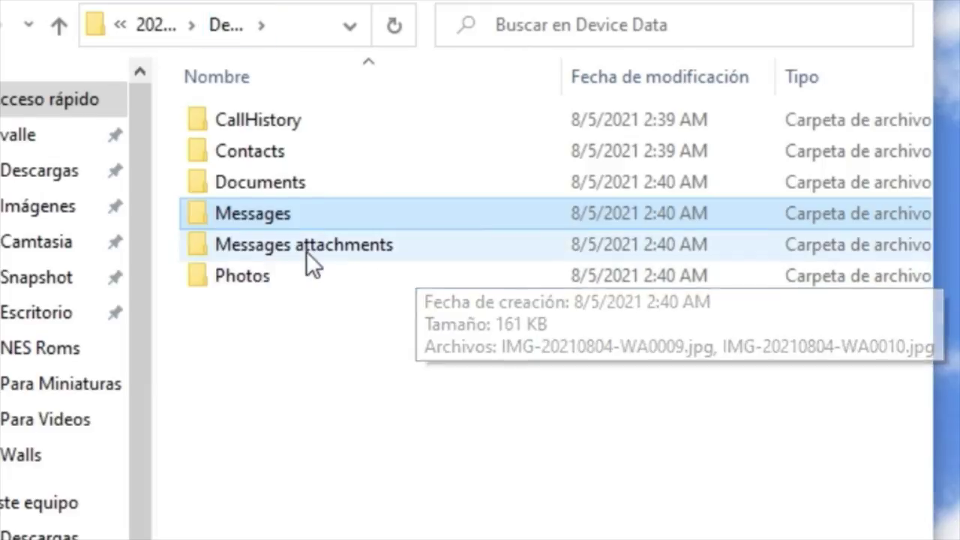
- Check the recovered file in the Messages attachments folder and return to Device Data
{"action": "double_click", "coordinate": [306, 251]}
{"action": "left_click", "coordinate": [279, 132]}
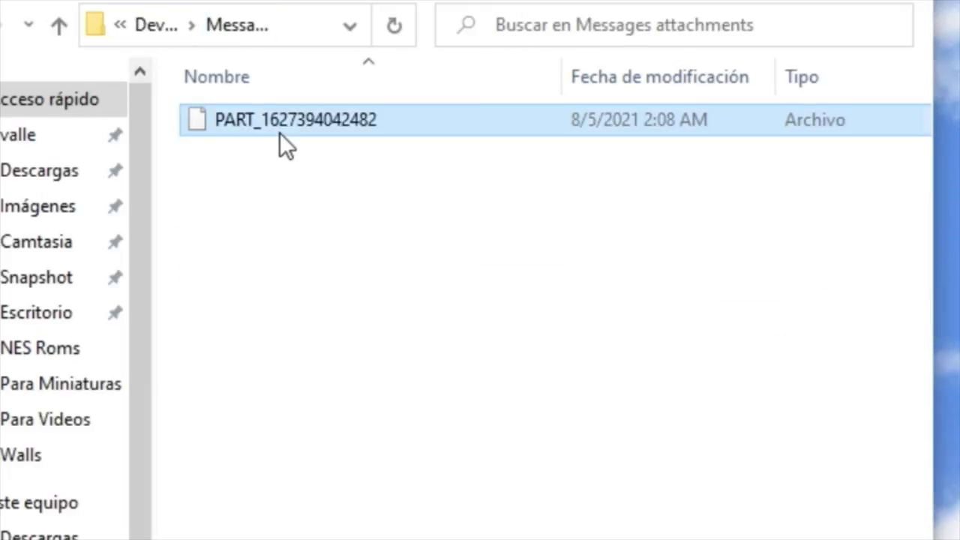
{"action": "left_click", "coordinate": [172, 31]}
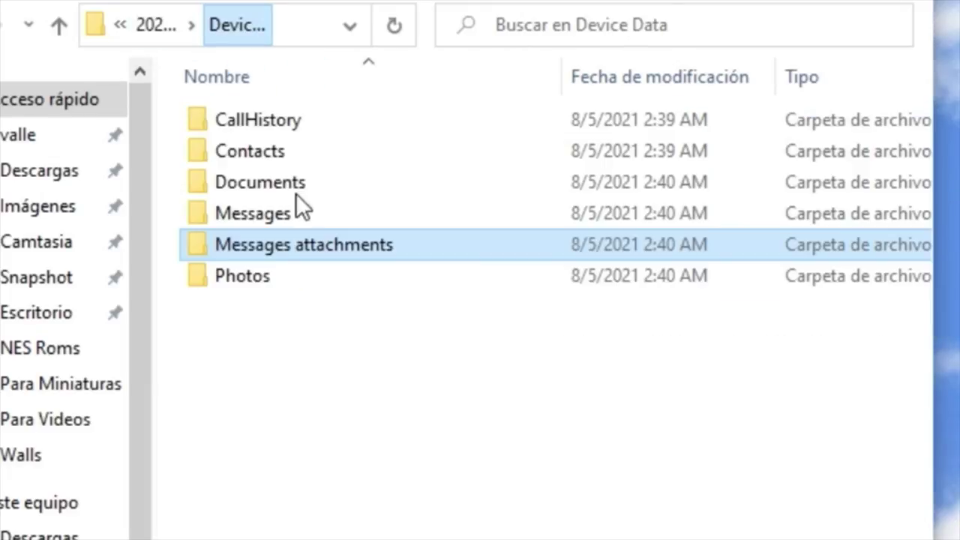
- Open the Photos folder and display its contents as extra large icons (Iconos muy grandes)
{"action": "double_click", "coordinate": [267, 276]}
{"action": "right_click", "coordinate": [576, 314]}
{"action": "mouse_move", "coordinate": [650, 334]}
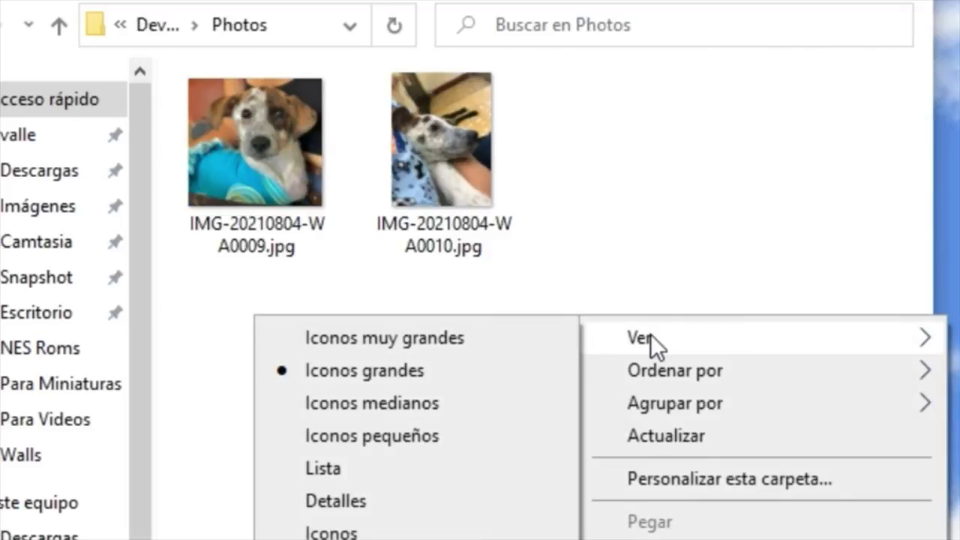
{"action": "left_click", "coordinate": [535, 342]}
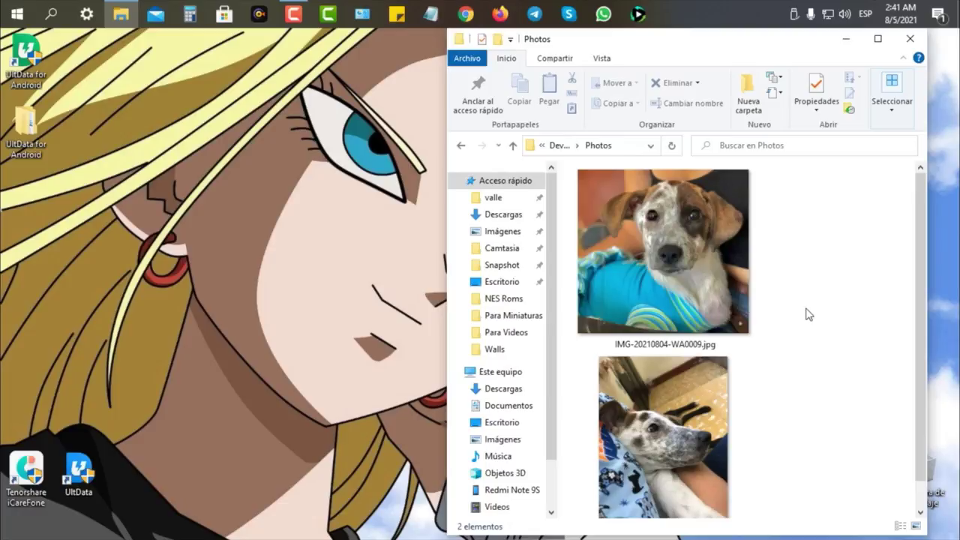
- Look at both recovered dog photos and close the folder window
{"action": "left_click", "coordinate": [731, 278]}
{"action": "key", "text": "Down"}
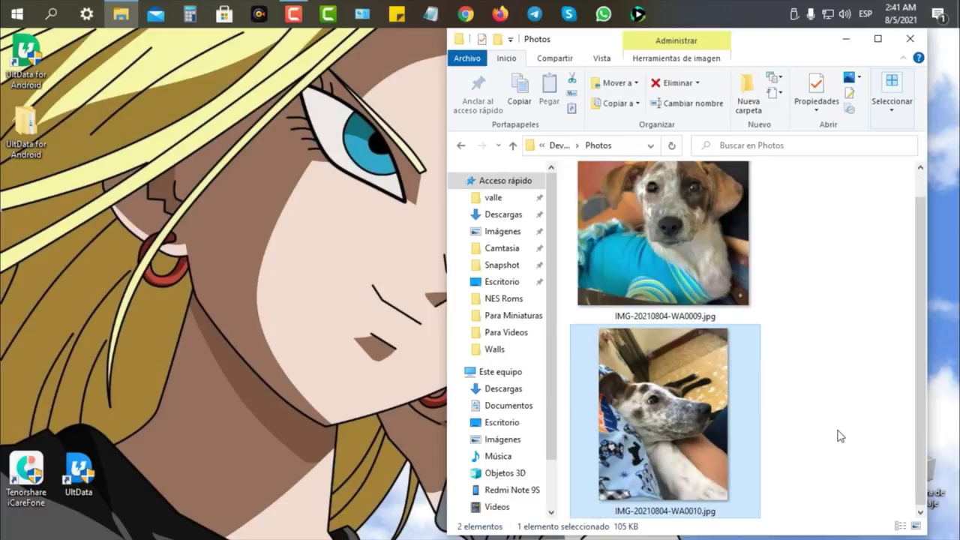
{"action": "left_click", "coordinate": [839, 434]}
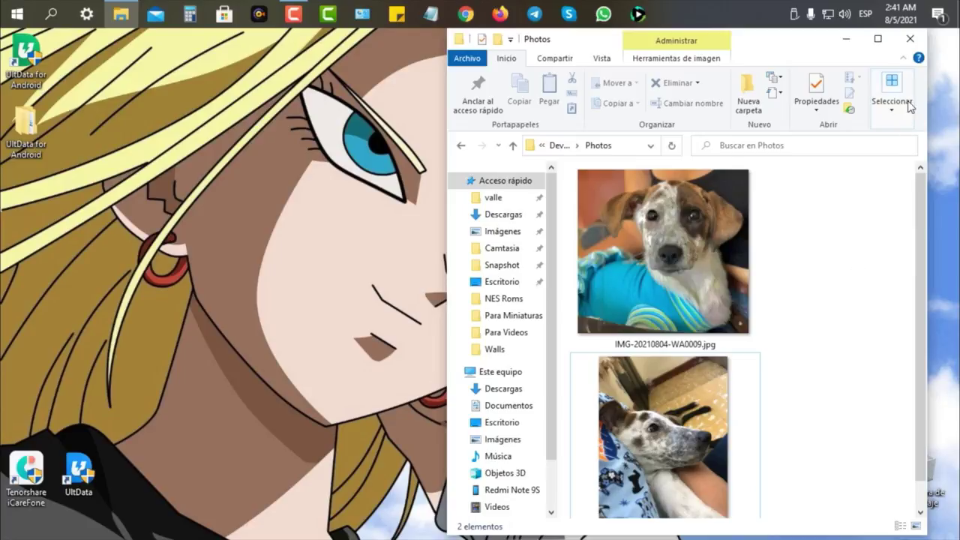
{"action": "left_click", "coordinate": [916, 41]}
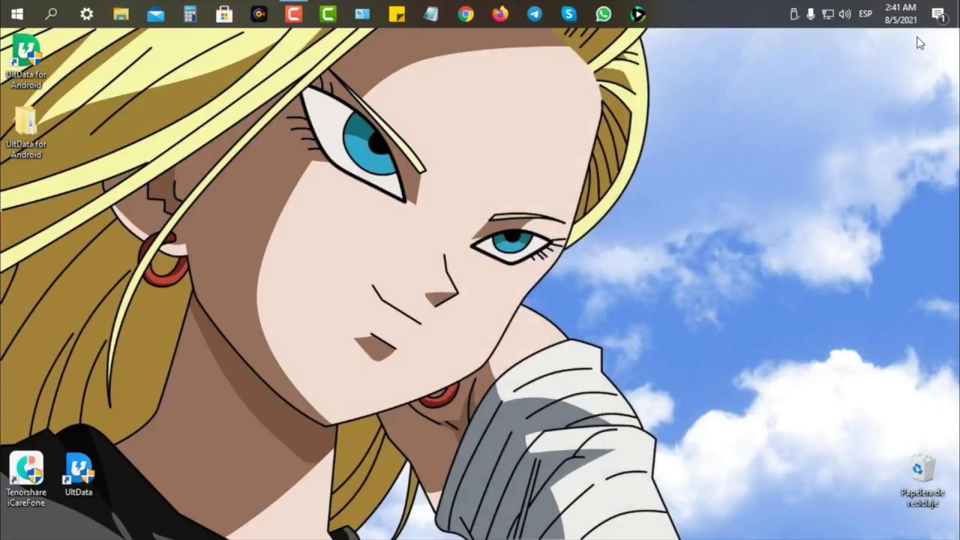